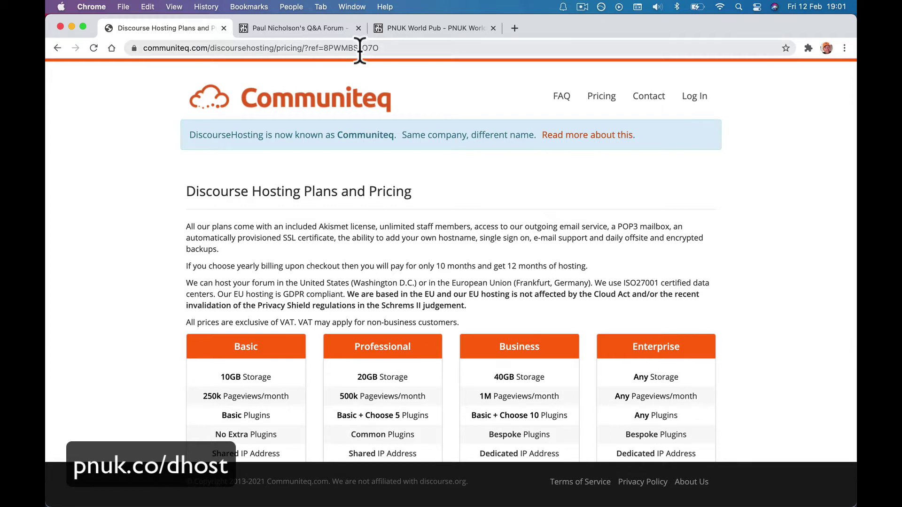
Scroll to the plan prices and start the Basic plan's free trial
{"action": "scroll", "coordinate": [329, 136], "scroll_direction": "down", "scroll_amount": 5}
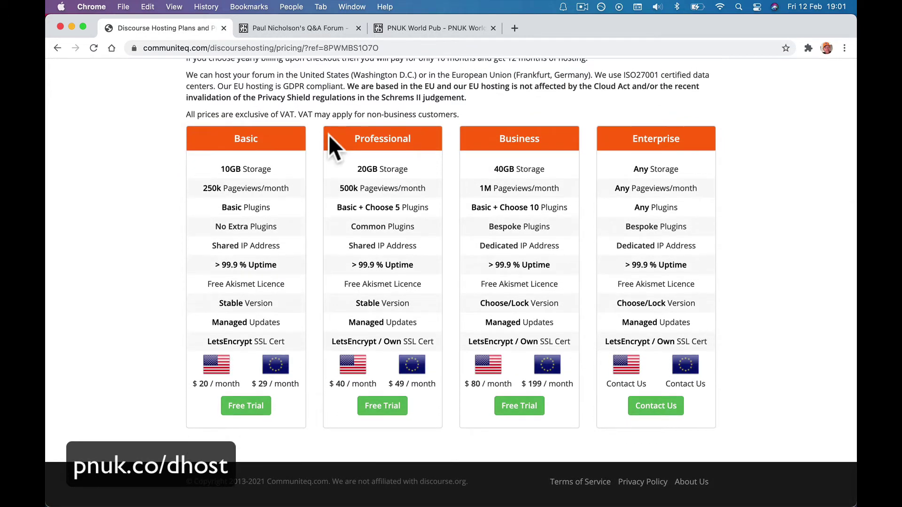
{"action": "left_click", "coordinate": [249, 408]}
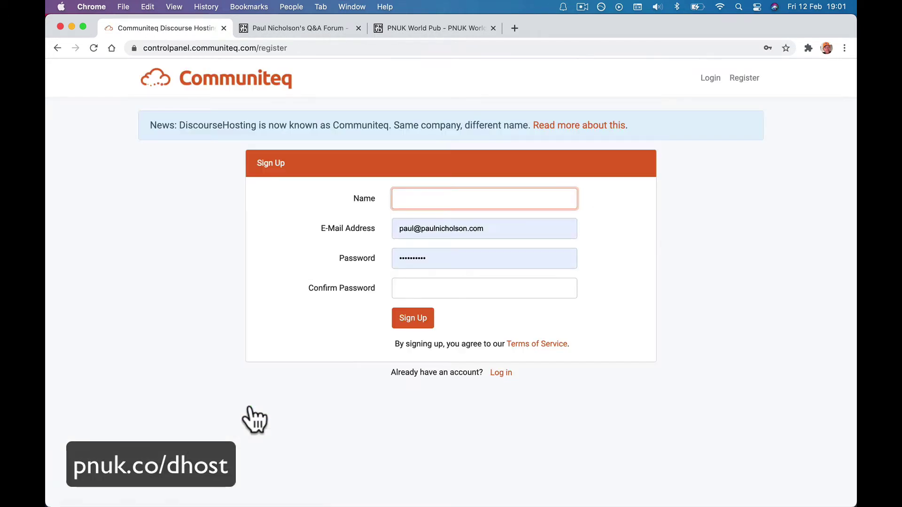
Enter the account holder's full name, correcting the misspelled surname
{"action": "left_click", "coordinate": [441, 227]}
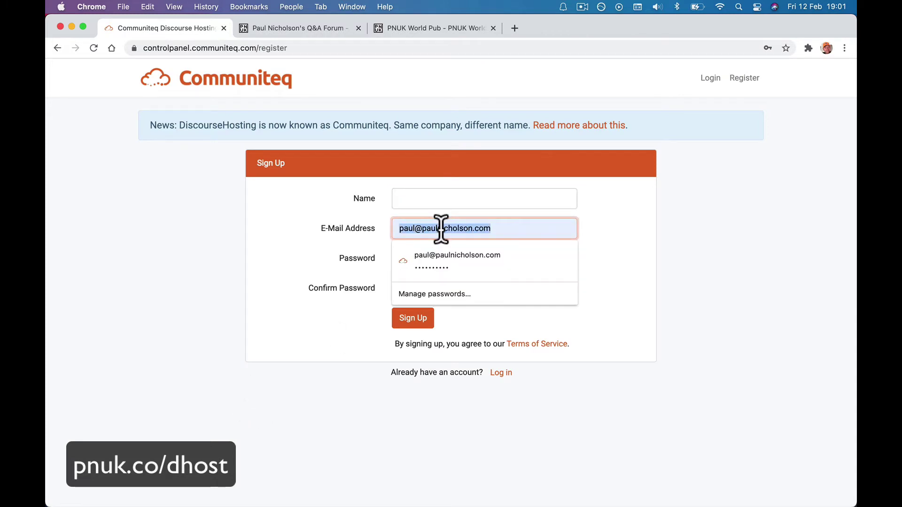
{"action": "left_click", "coordinate": [436, 196]}
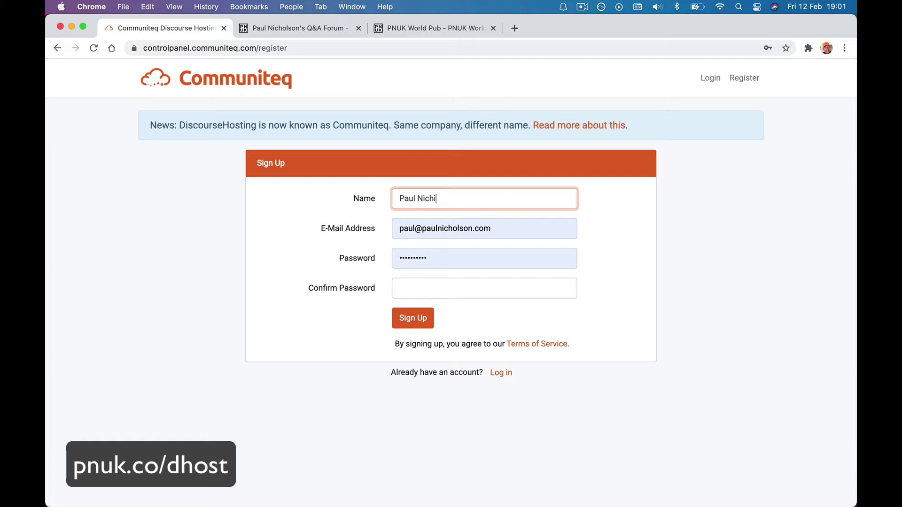
{"action": "key", "text": "Tab"}
Fix the e-mail address, confirm the saved password, and submit the sign-up form
{"action": "left_click", "coordinate": [417, 229]}
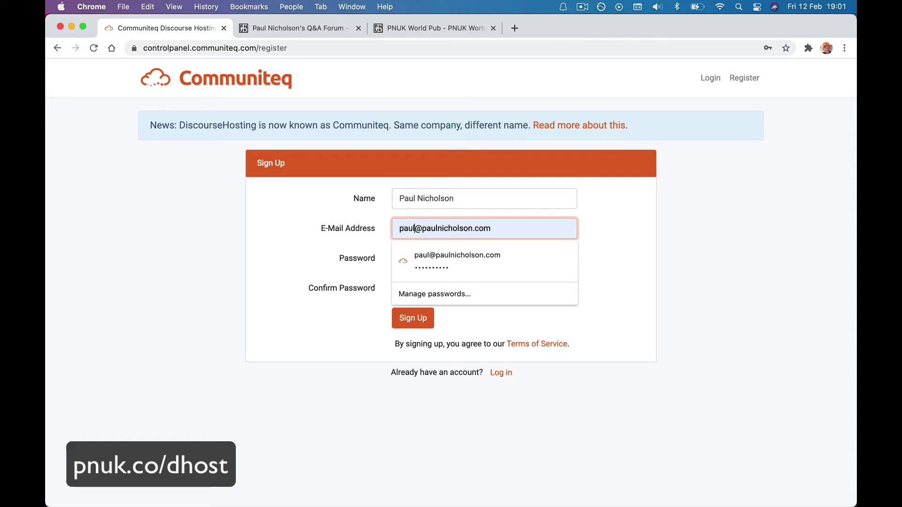
{"action": "type", "text": "n"}
{"action": "key", "text": "Tab"}
{"action": "left_click", "coordinate": [413, 284]}
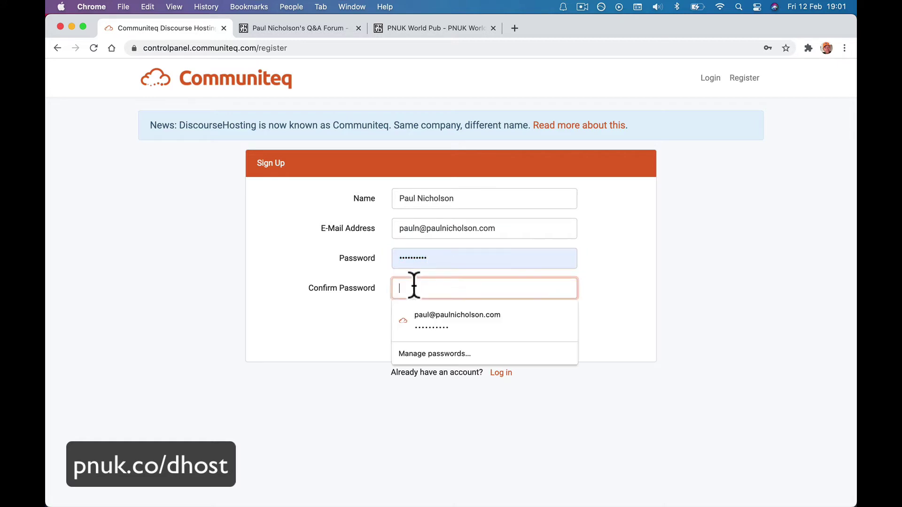
{"action": "left_click", "coordinate": [430, 311]}
{"action": "left_click", "coordinate": [422, 318]}
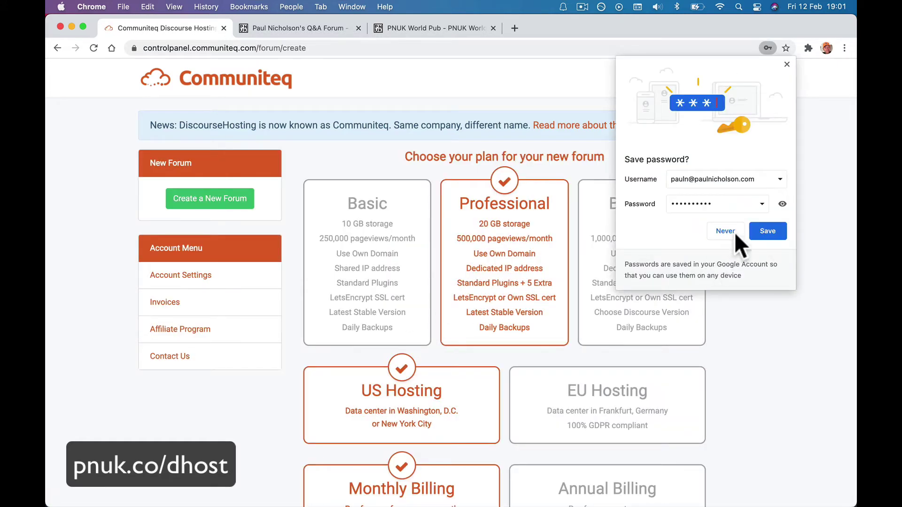
Decline saving the password, then pick the Basic plan with EU hosting in Frankfurt
{"action": "left_click", "coordinate": [734, 232]}
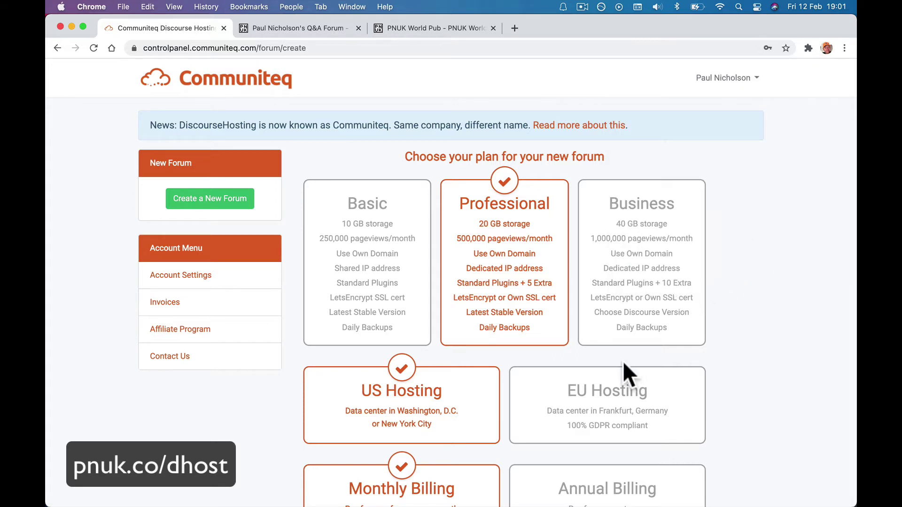
{"action": "left_click", "coordinate": [416, 302]}
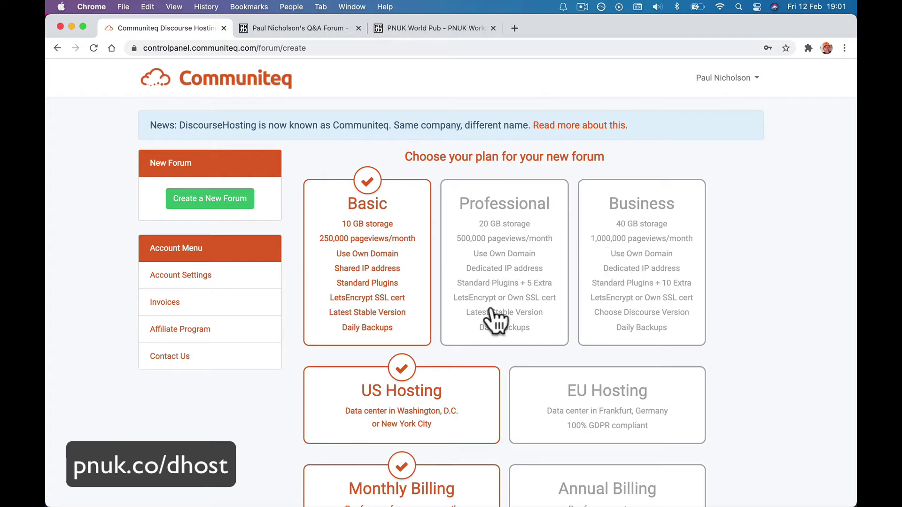
{"action": "scroll", "coordinate": [496, 320], "scroll_direction": "down", "scroll_amount": 2}
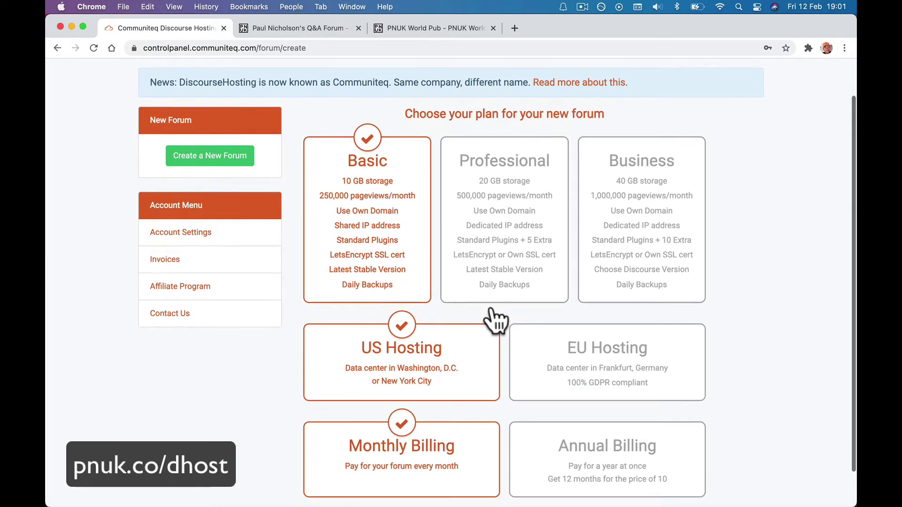
{"action": "scroll", "coordinate": [518, 266], "scroll_direction": "down", "scroll_amount": 1}
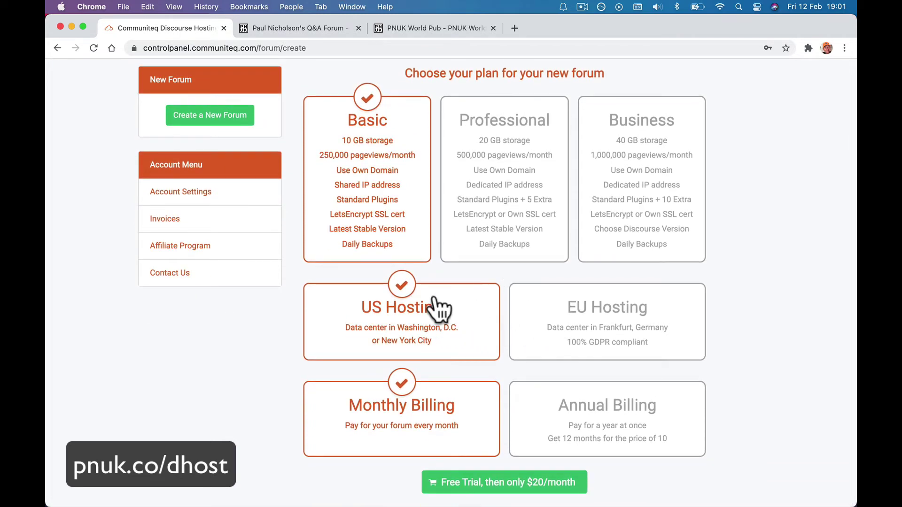
{"action": "left_click", "coordinate": [570, 314]}
{"action": "left_click", "coordinate": [463, 331]}
{"action": "left_click", "coordinate": [606, 320]}
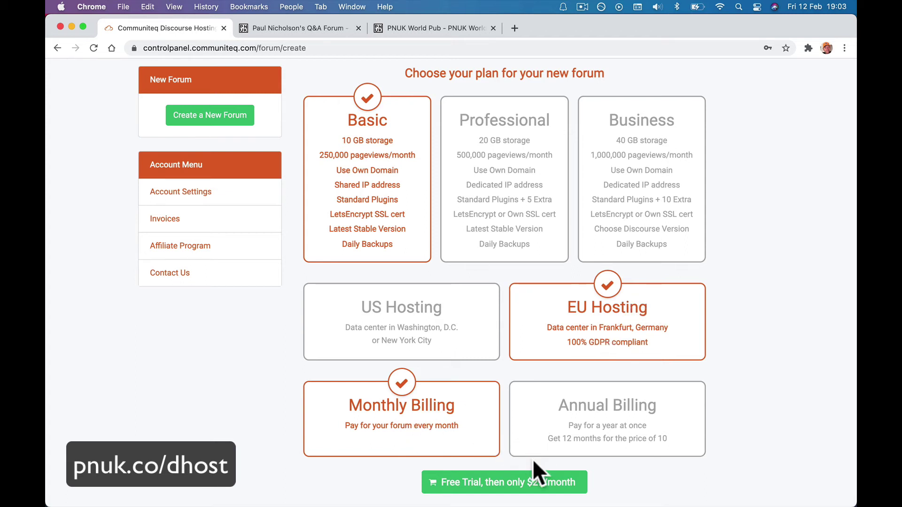
Start the free-trial checkout for Discourse Basic Hosting [EU] and choose PayPal payment
{"action": "left_click", "coordinate": [498, 483]}
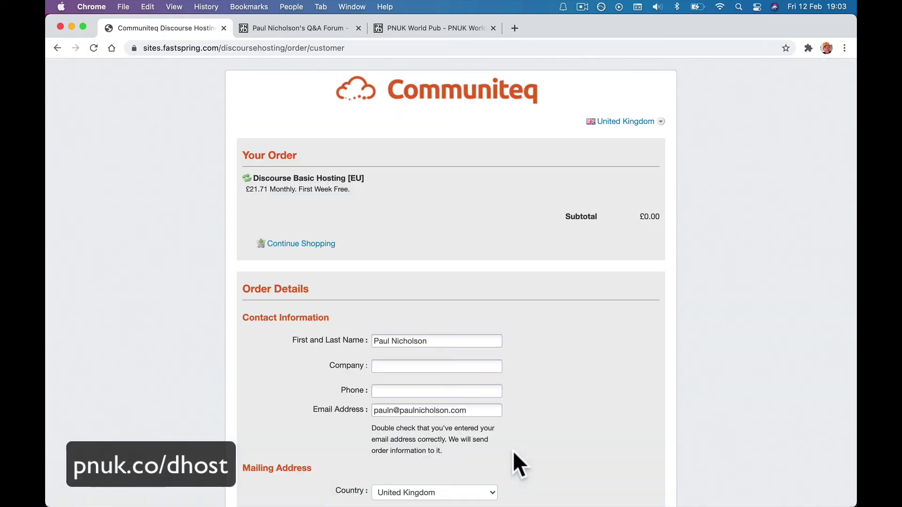
{"action": "scroll", "coordinate": [512, 449], "scroll_direction": "down", "scroll_amount": 10}
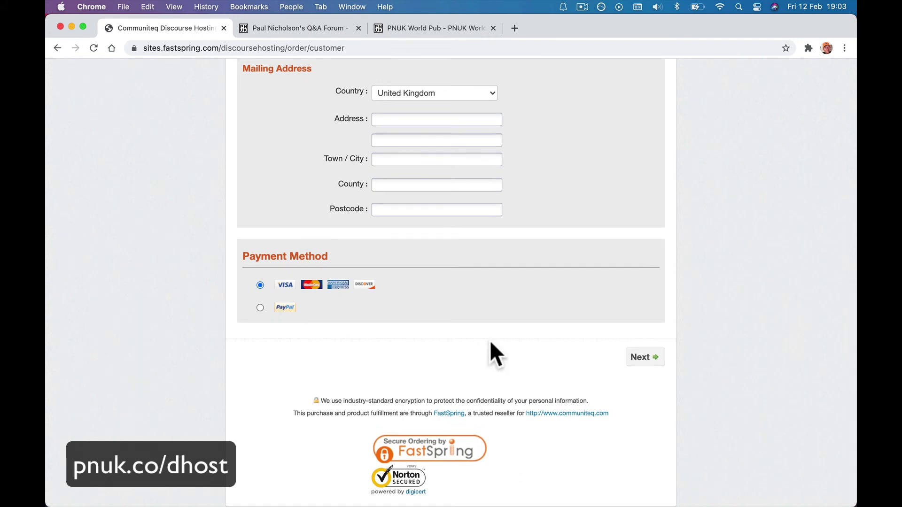
{"action": "scroll", "coordinate": [489, 340], "scroll_direction": "up", "scroll_amount": 5}
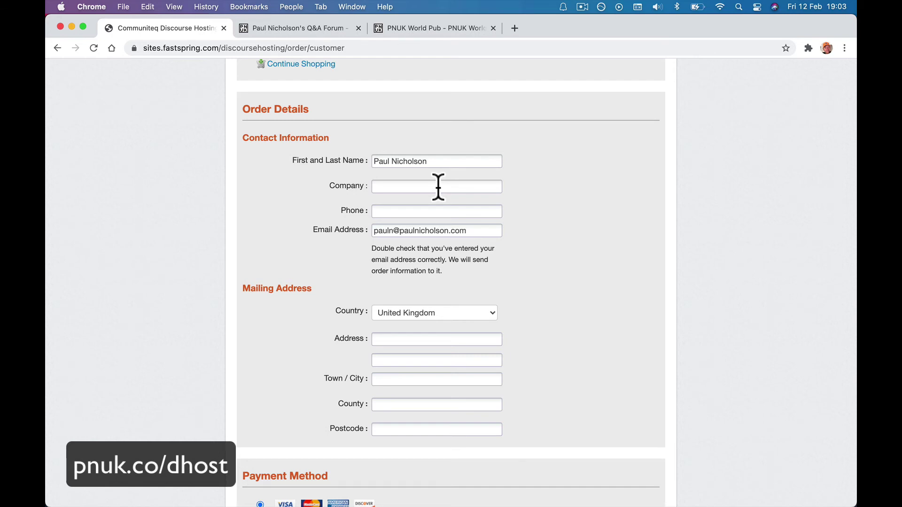
{"action": "scroll", "coordinate": [438, 186], "scroll_direction": "down", "scroll_amount": 5}
{"action": "left_click", "coordinate": [260, 319]}
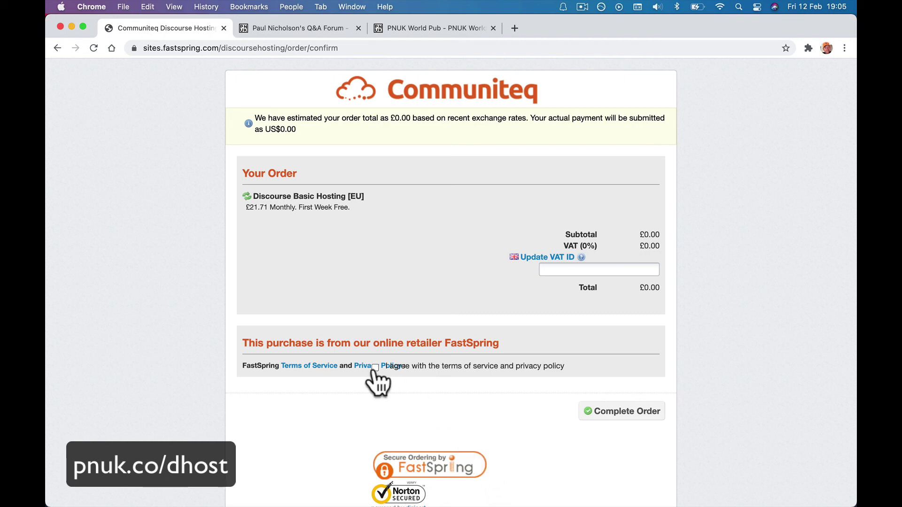
Accept the terms, place the Discourse Basic Hosting [EU] order, and return to Communiteq
{"action": "left_click", "coordinate": [566, 270]}
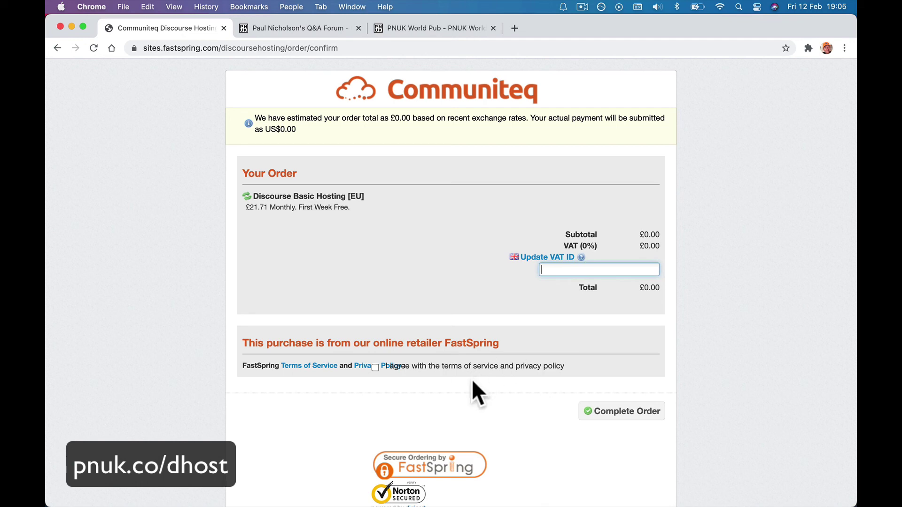
{"action": "left_click", "coordinate": [375, 368]}
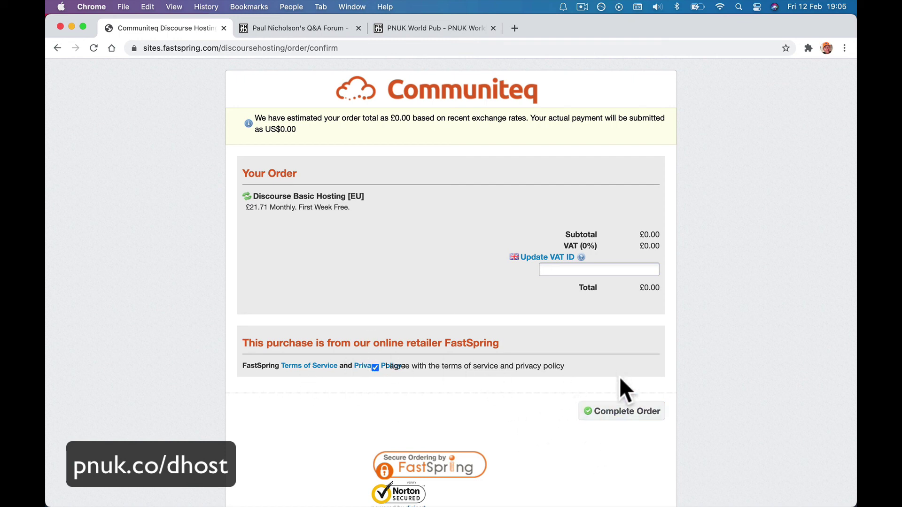
{"action": "left_click", "coordinate": [618, 418]}
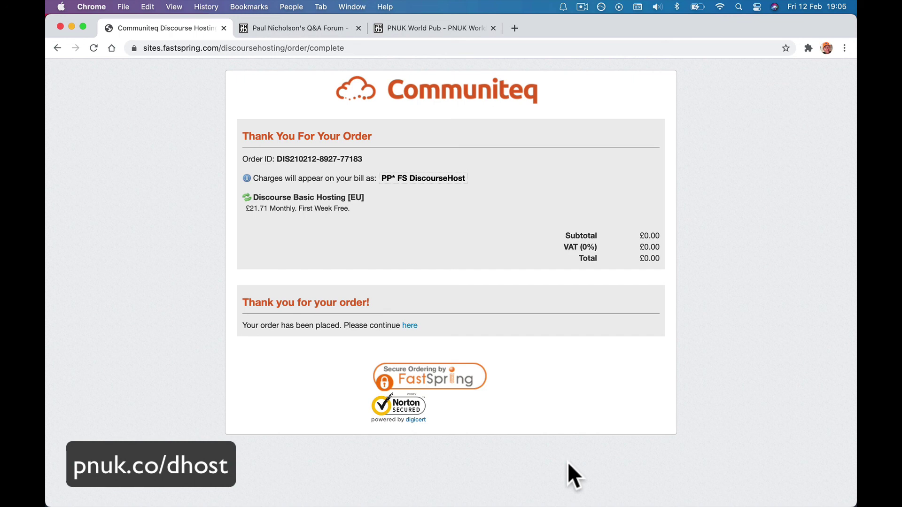
{"action": "left_click", "coordinate": [411, 326]}
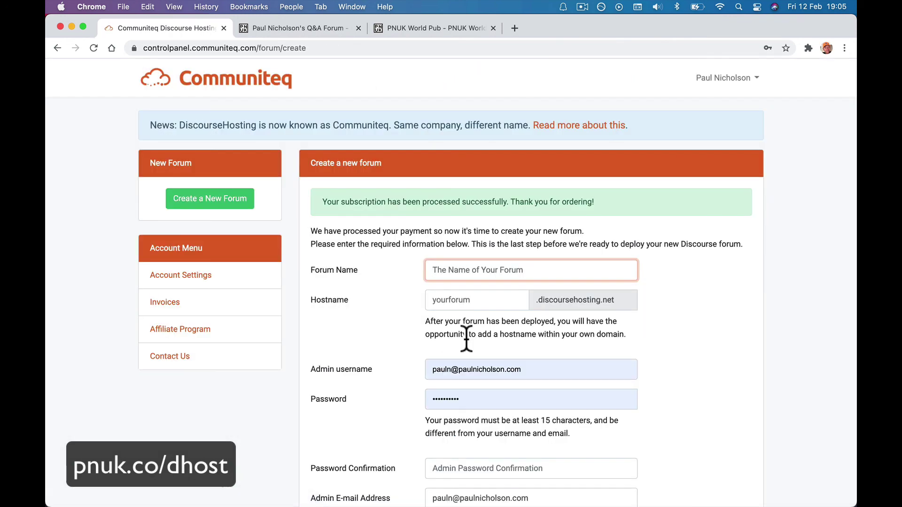
{"action": "left_click", "coordinate": [371, 400]}
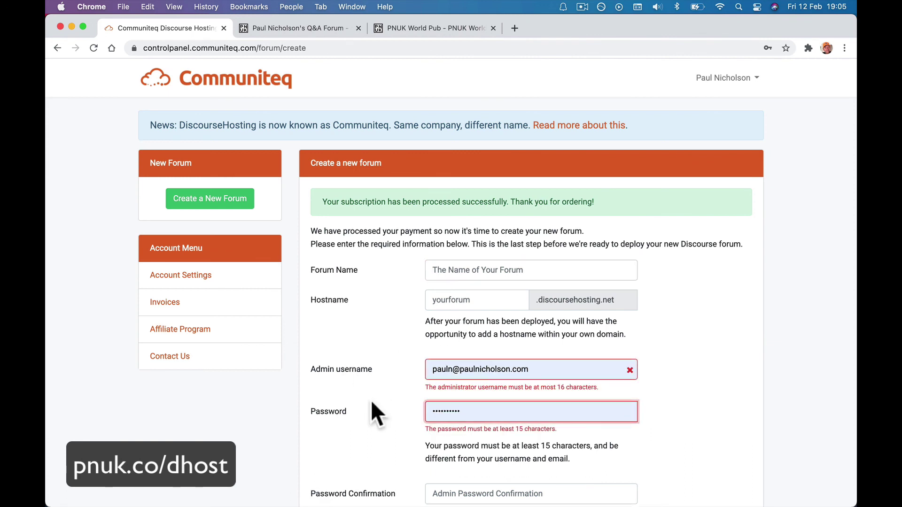